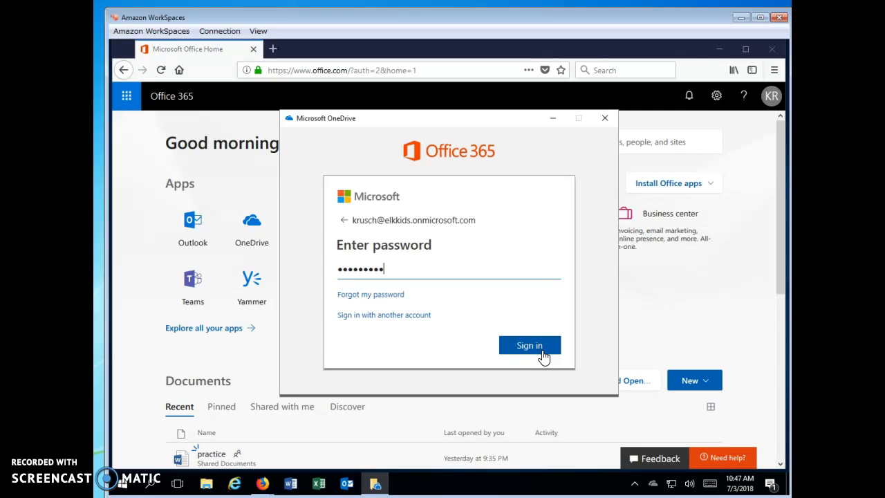
Complete the OneDrive sign-in and setup, keeping the default OneDrive folder location.
click(529, 346)
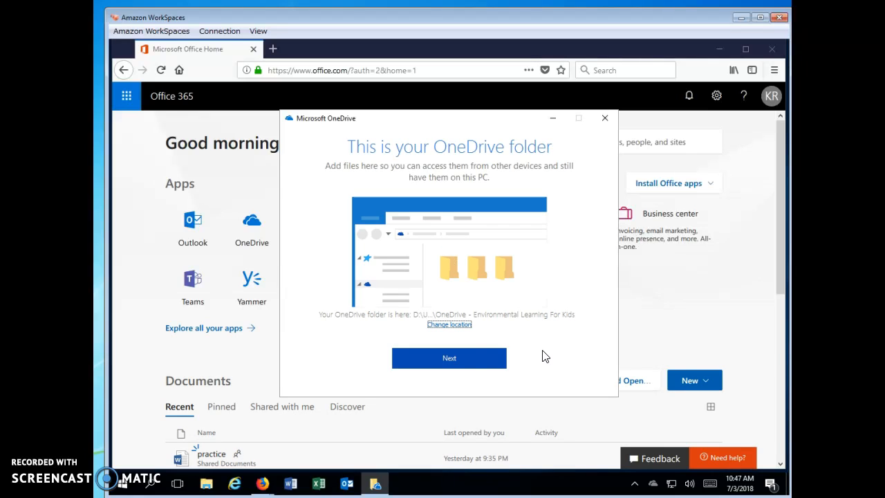
click(436, 357)
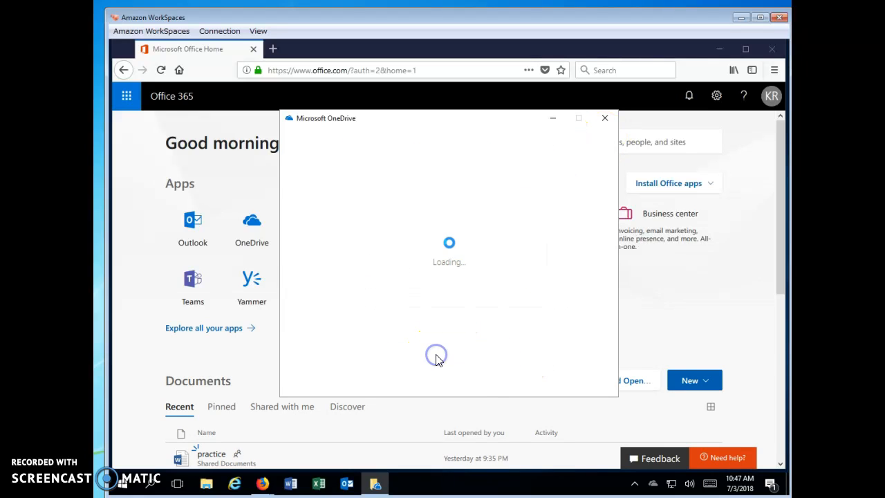
click(579, 375)
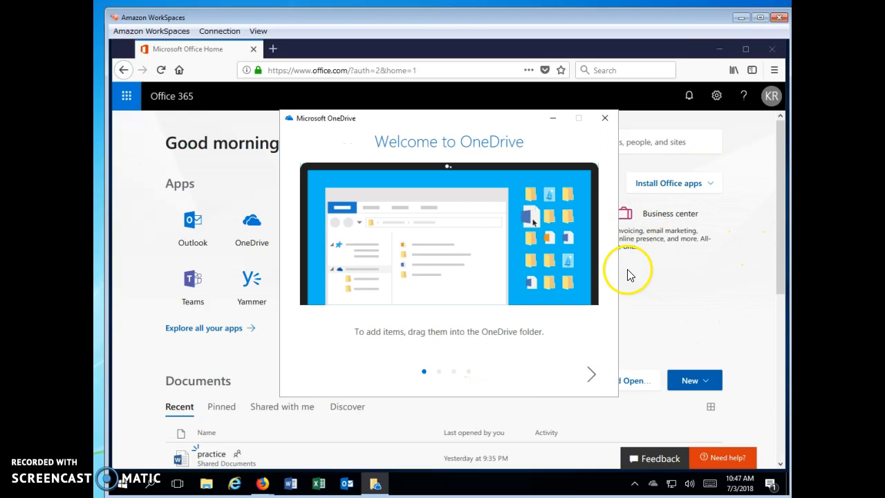
click(605, 117)
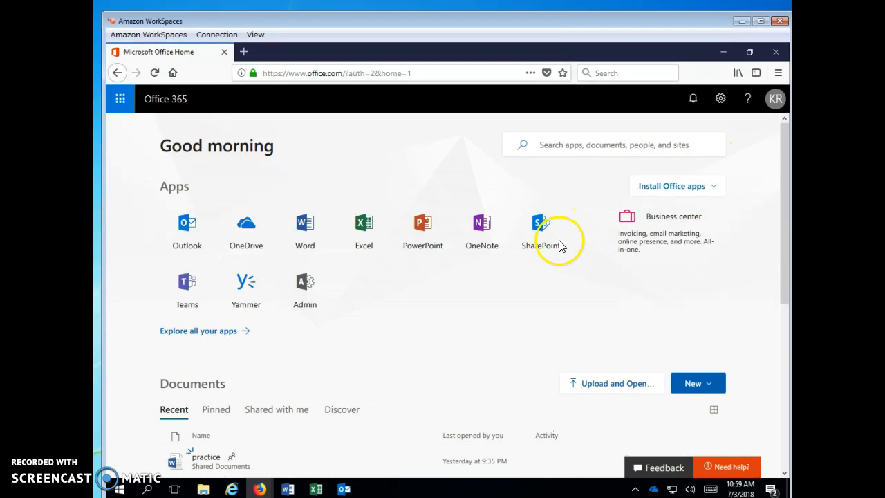
Open SharePoint from the Office 365 apps and check which account is signed in.
click(551, 238)
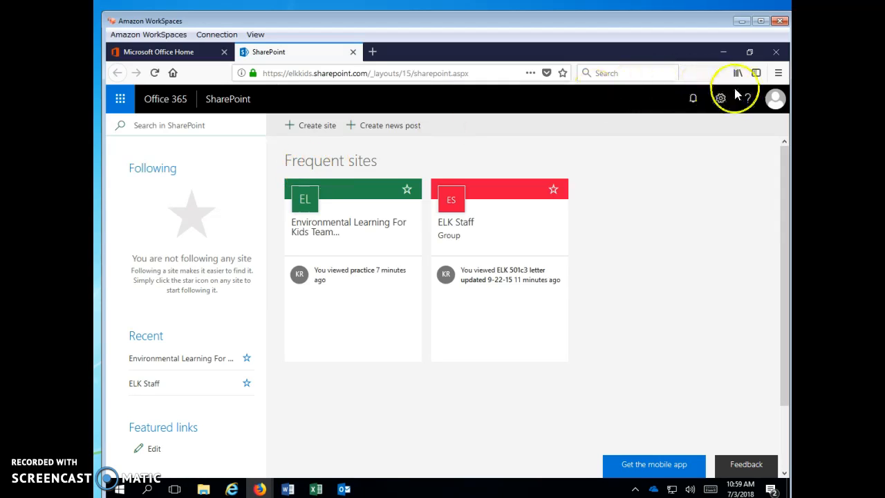
click(773, 99)
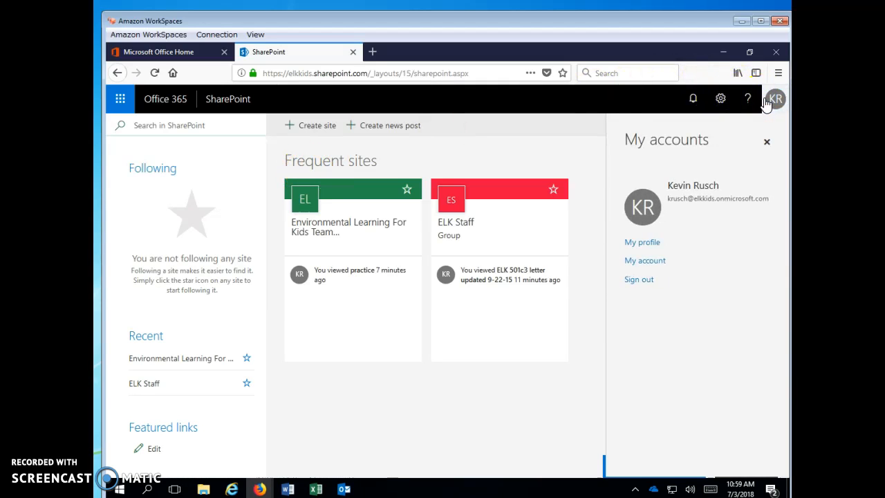
click(773, 99)
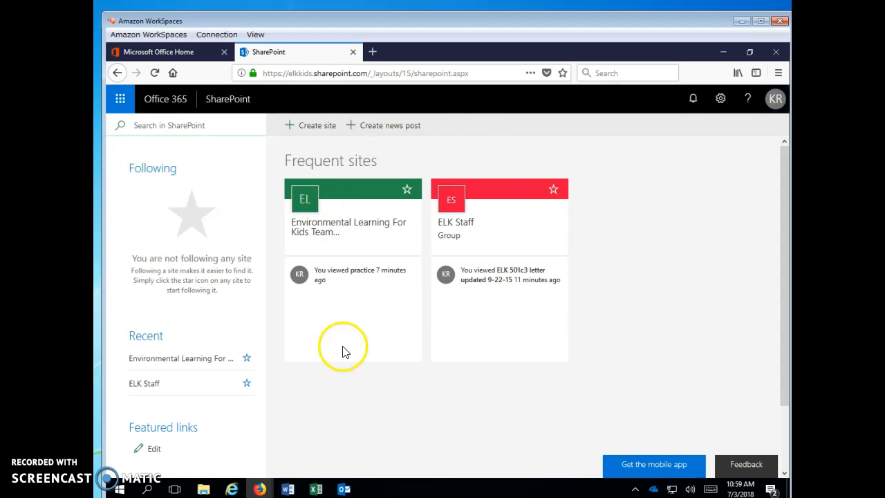
Search SharePoint for "elk accounting" and open the ELK Accounting site.
click(171, 125)
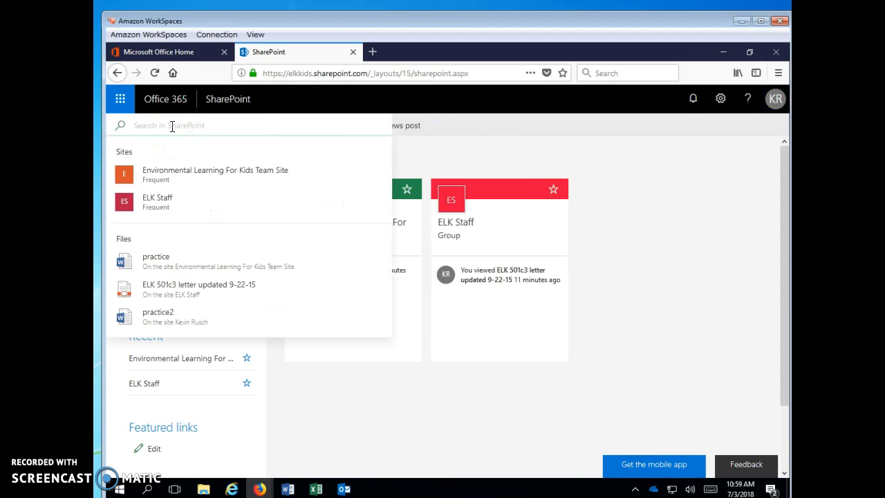
text(elk accounting)
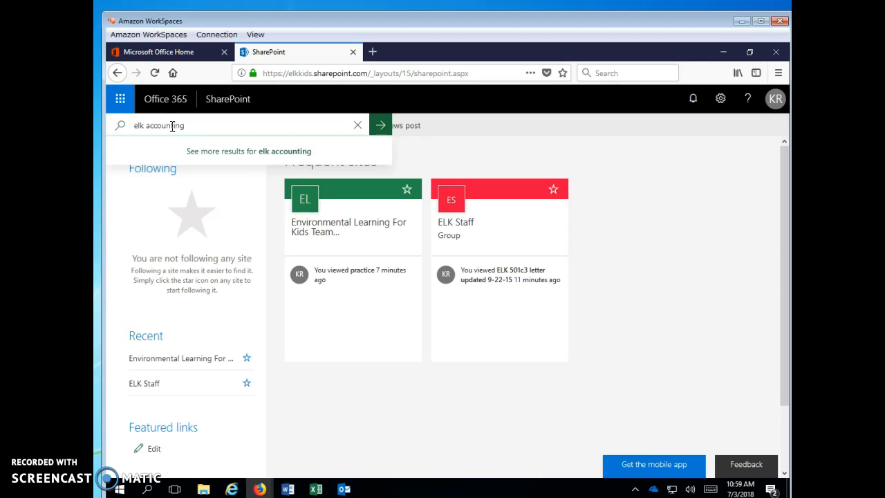
key(Return)
click(167, 188)
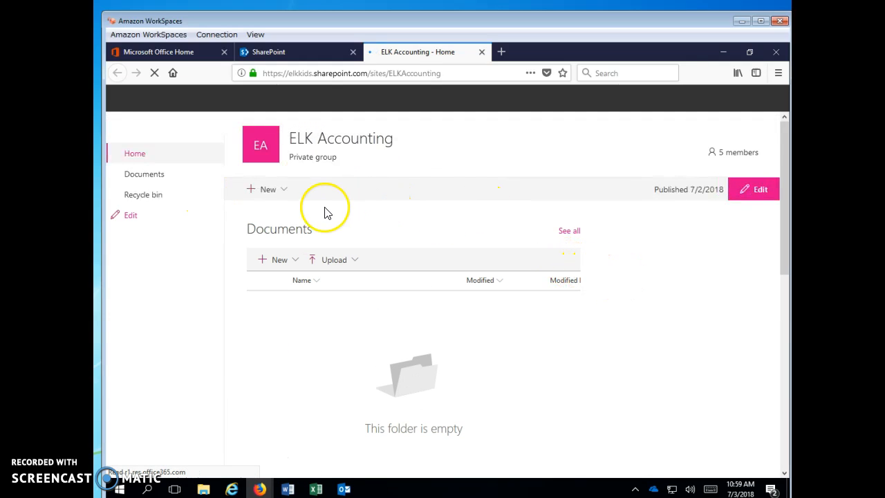
Sync all files and folders of the ELK Accounting document library to this PC.
click(131, 174)
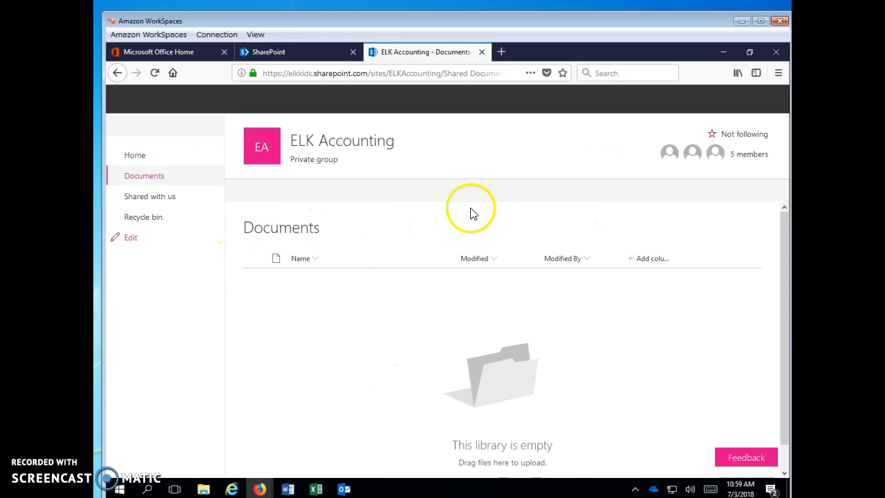
click(354, 191)
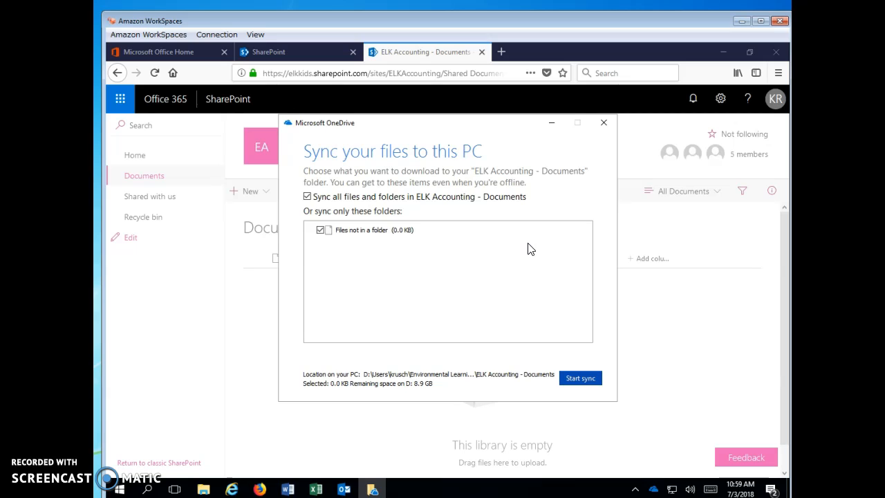
click(581, 378)
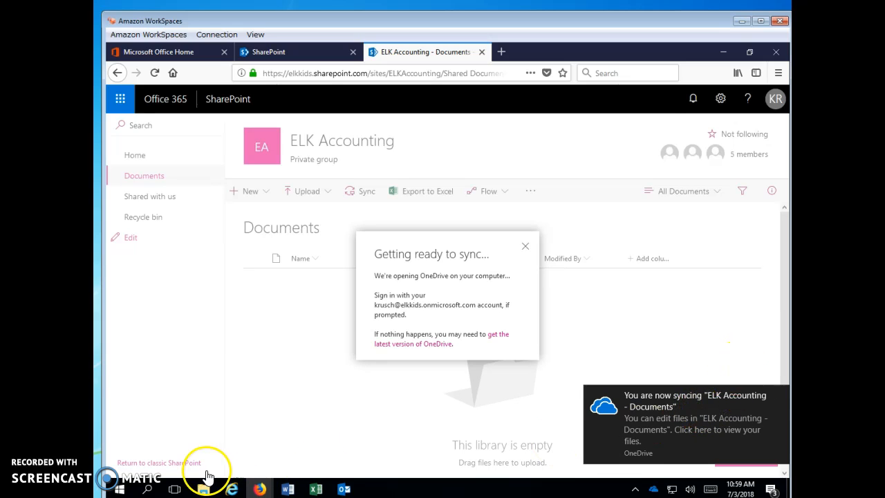
click(208, 492)
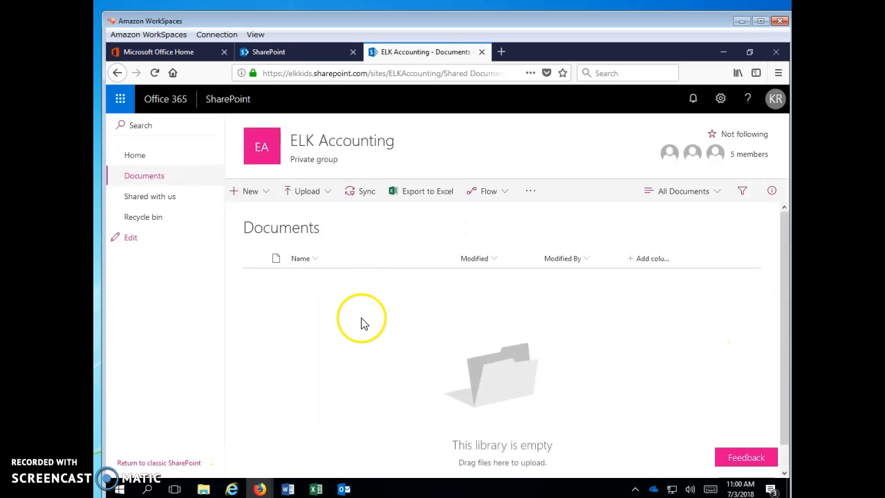
Create a new Word document in the ELK Accounting library containing the text "Enter stuff".
click(252, 194)
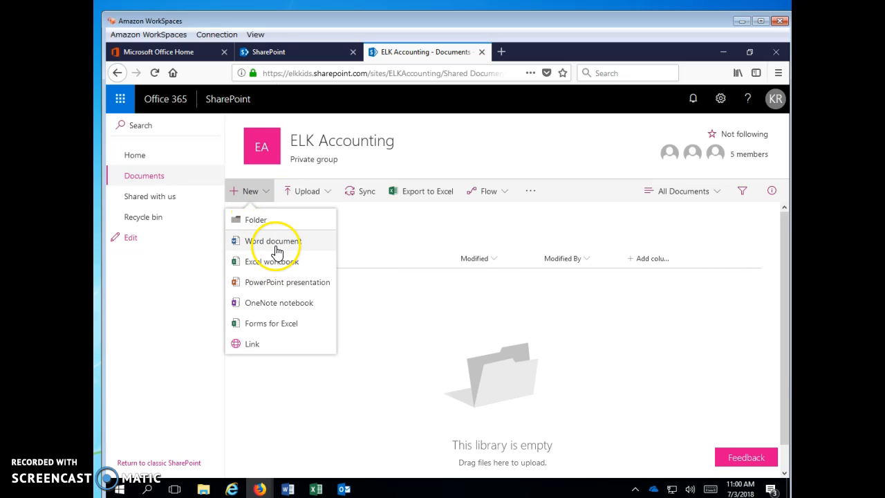
click(275, 244)
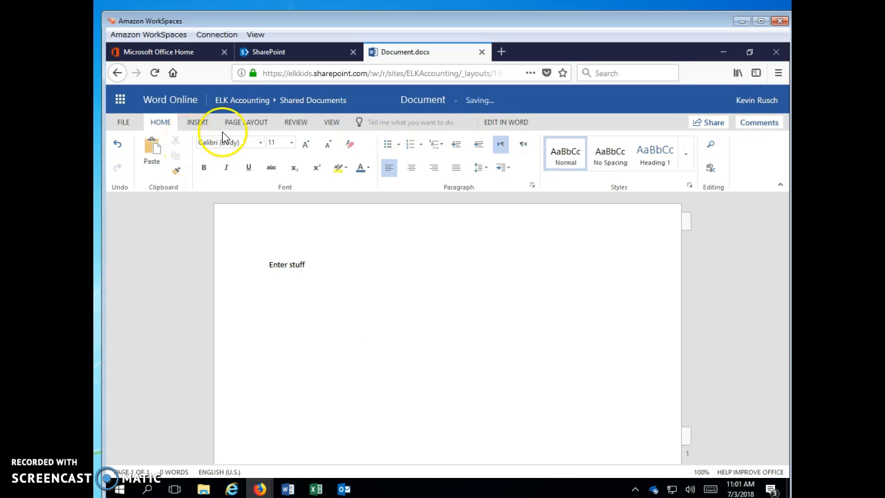
Save an online copy of the document in ELK Accounting's Shared Documents as "testing doc".
click(123, 122)
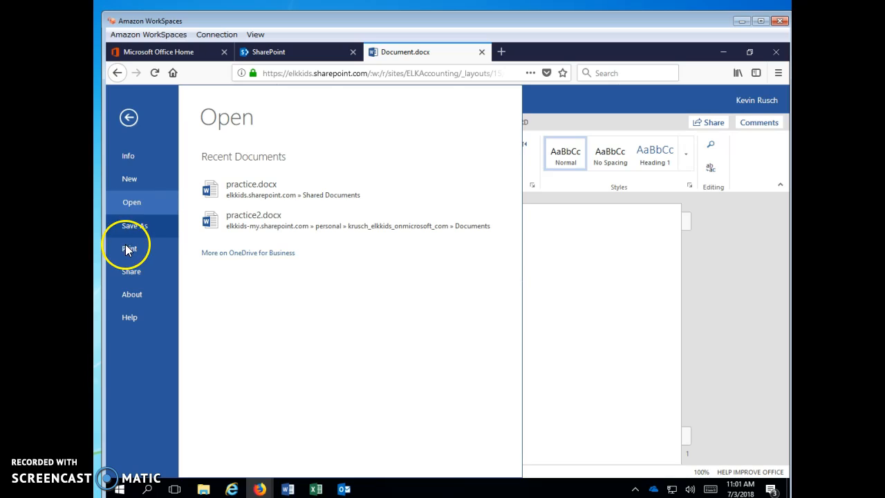
click(131, 226)
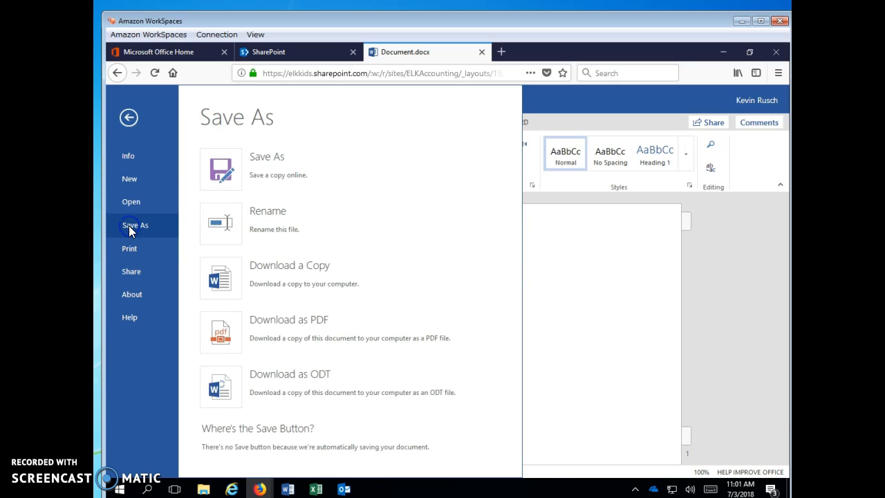
click(228, 170)
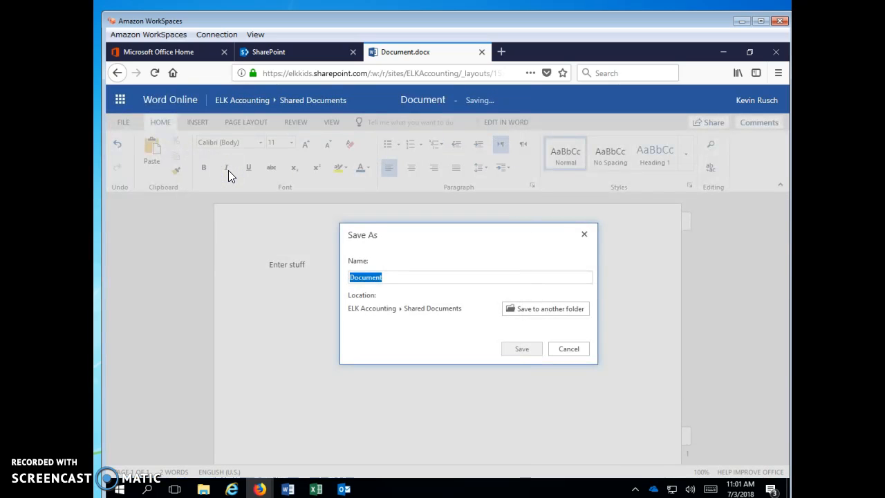
text(I)
text(esting doc)
click(518, 348)
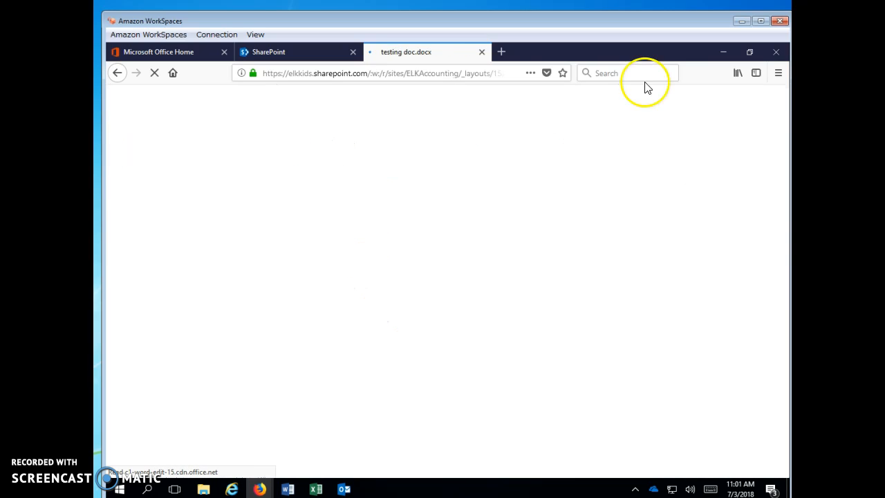
Review the document list and recent activity on the ELK Accounting site and open testing doc.docx.
click(306, 51)
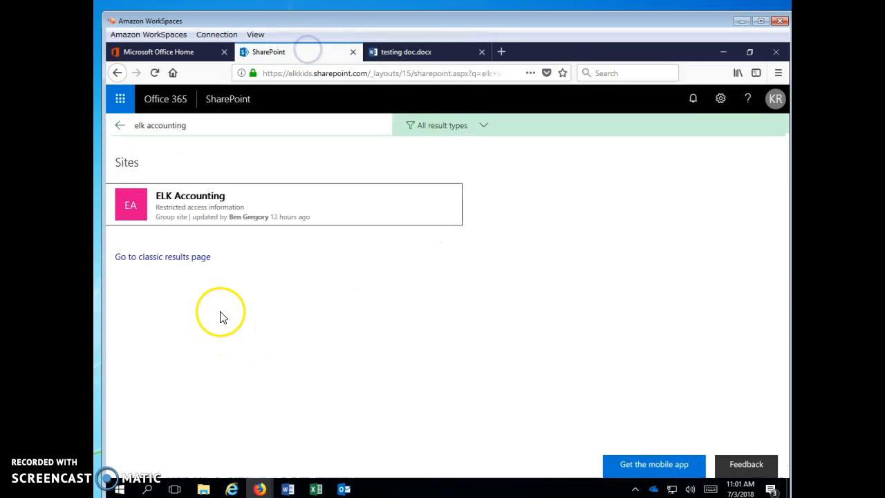
click(184, 208)
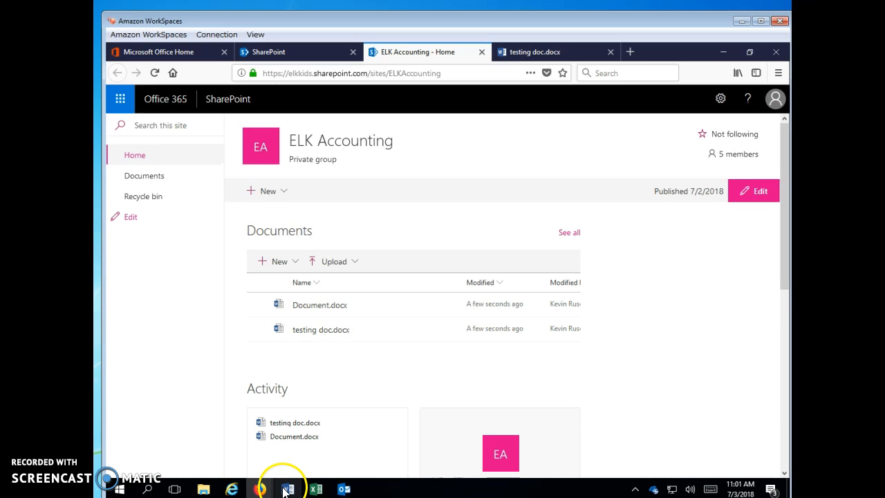
click(395, 305)
click(390, 329)
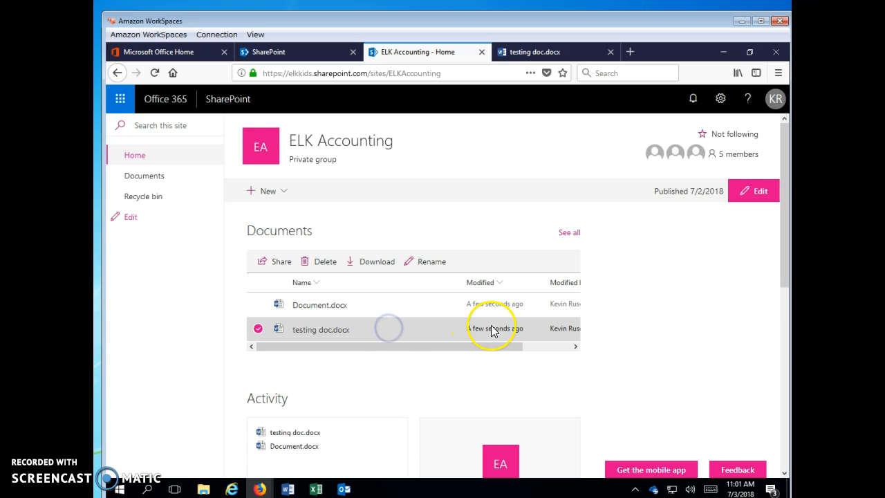
drag(537, 347, 388, 343)
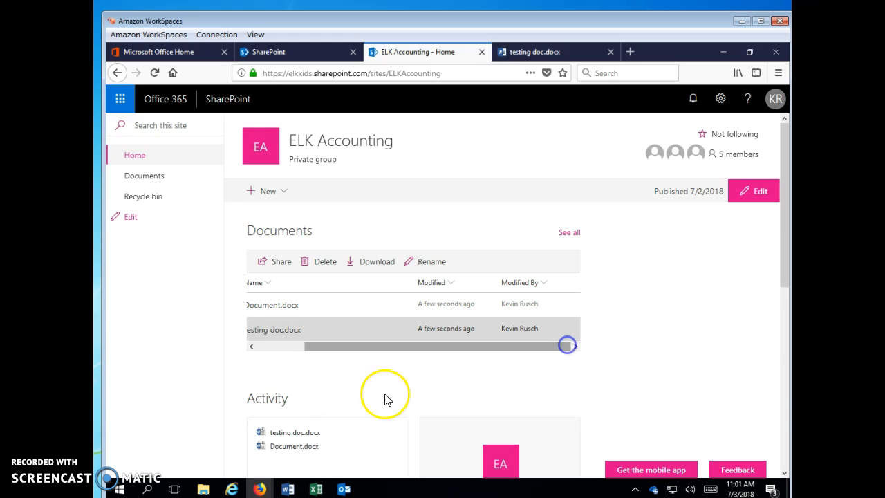
scroll(483, 394, down, 3)
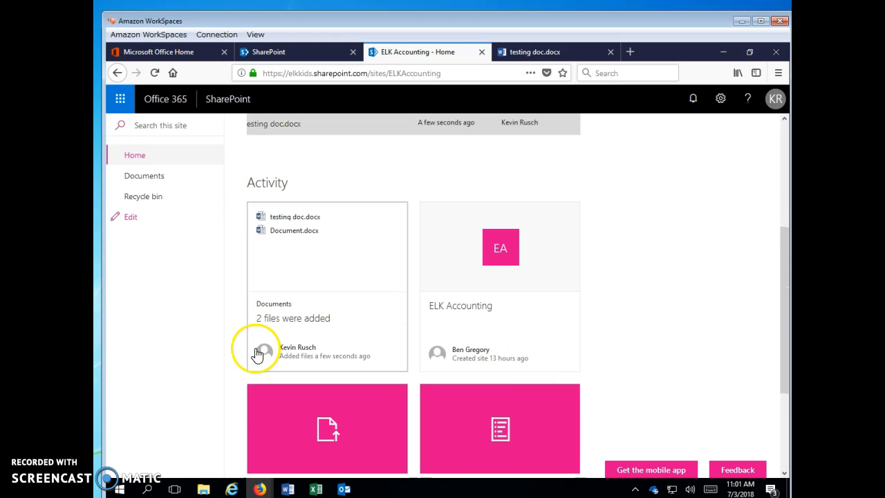
scroll(346, 293, up, 3)
click(283, 336)
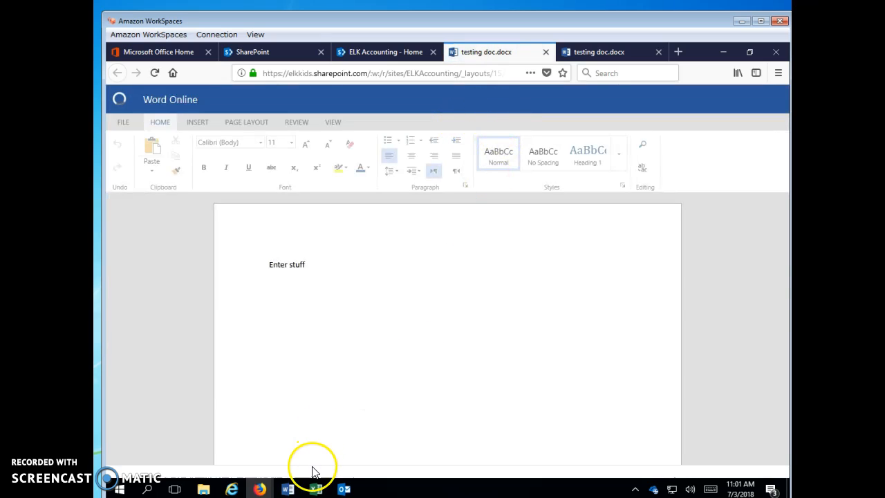
Switch to desktop Word and browse the computer for other documents to open.
click(289, 489)
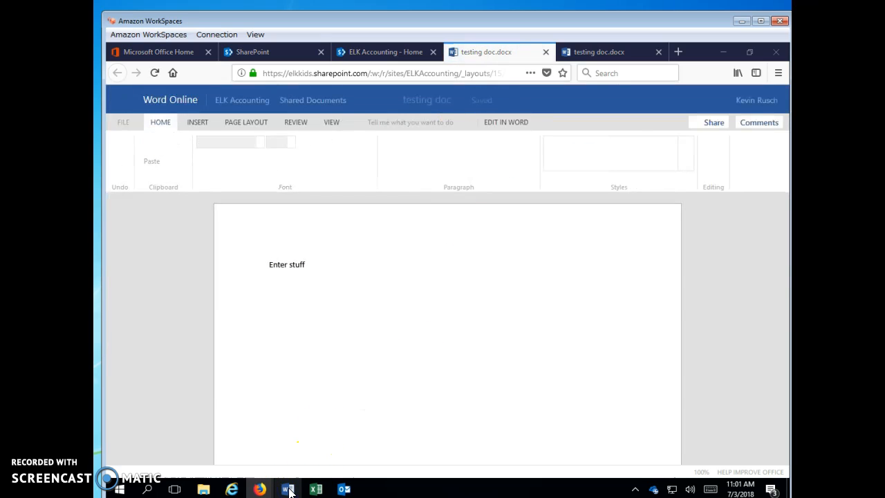
click(289, 489)
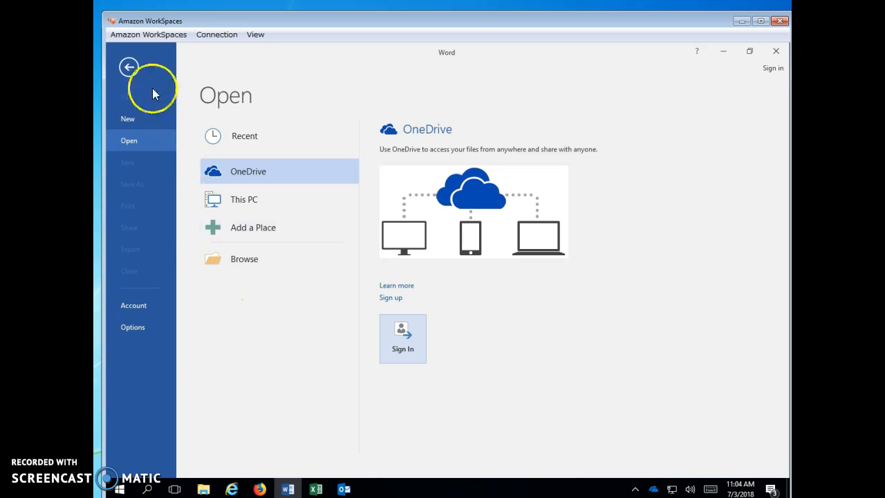
click(130, 68)
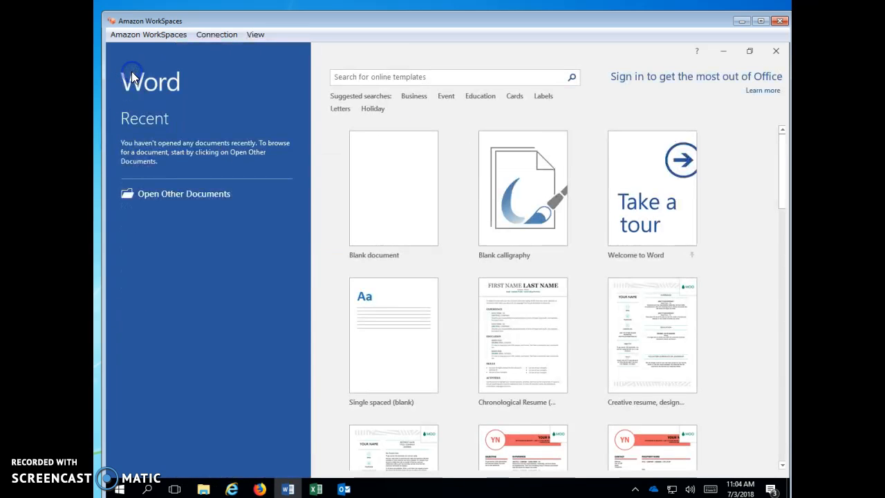
click(165, 197)
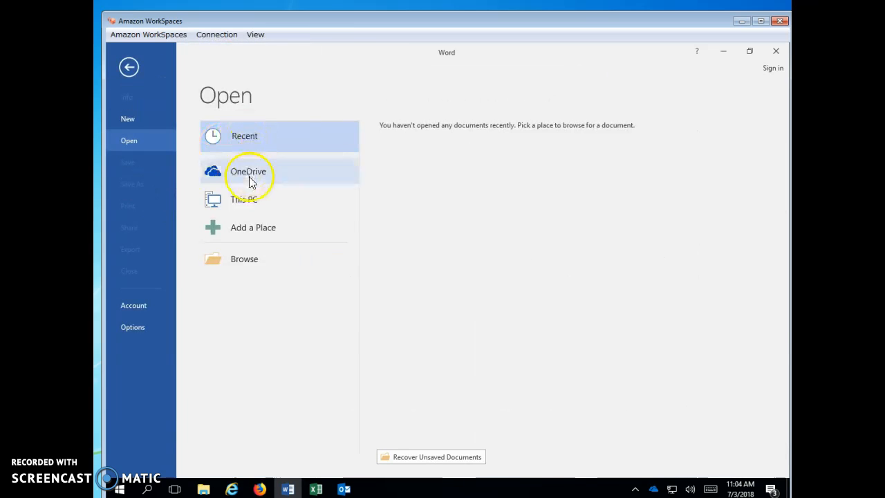
click(250, 178)
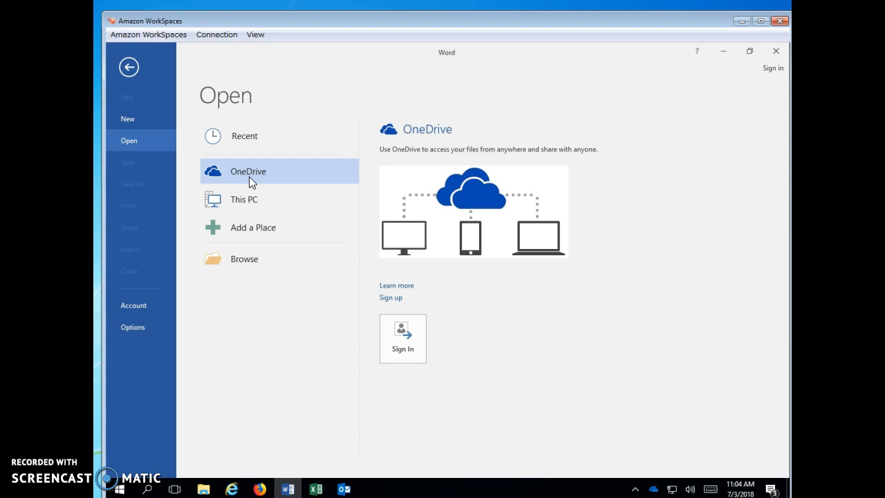
click(253, 262)
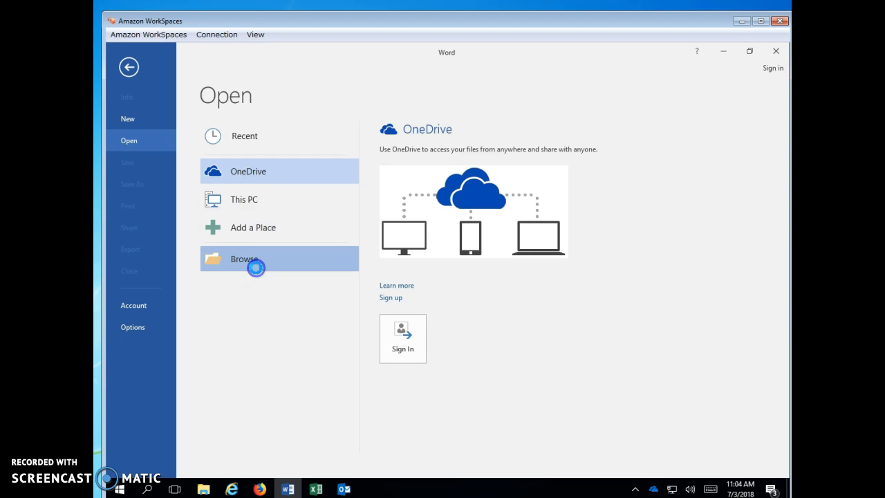
Open testing doc.docx from the synced ELK Accounting - Documents folder under Environmental Learning For Kids.
drag(277, 54, 347, 83)
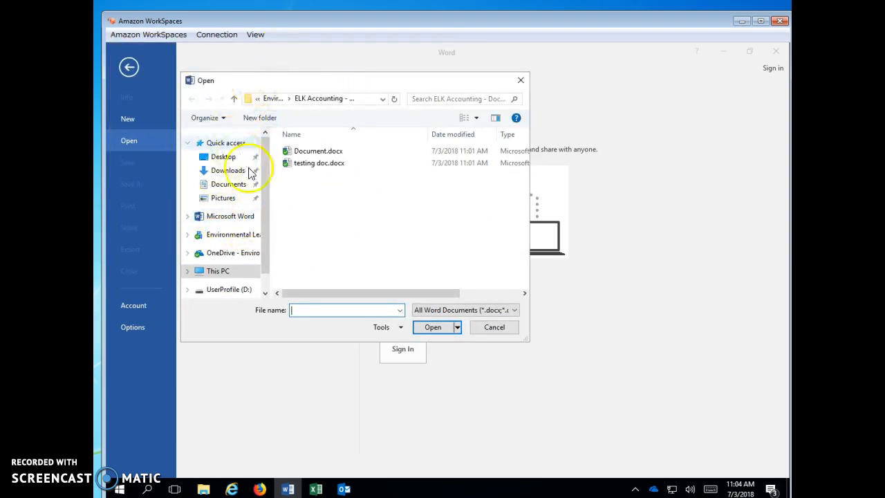
click(219, 239)
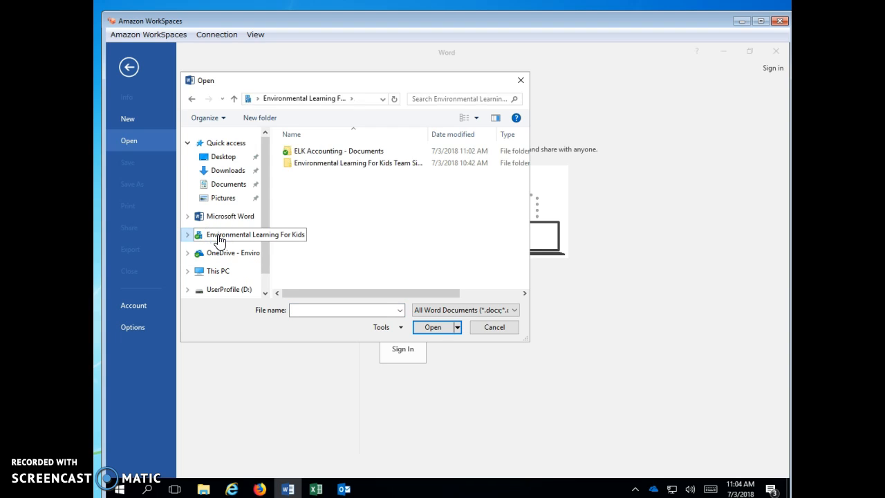
double_click(339, 151)
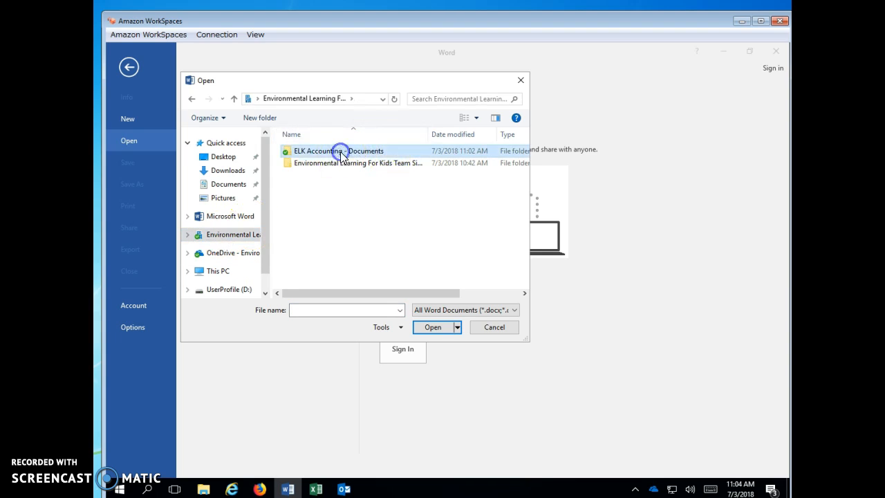
click(322, 164)
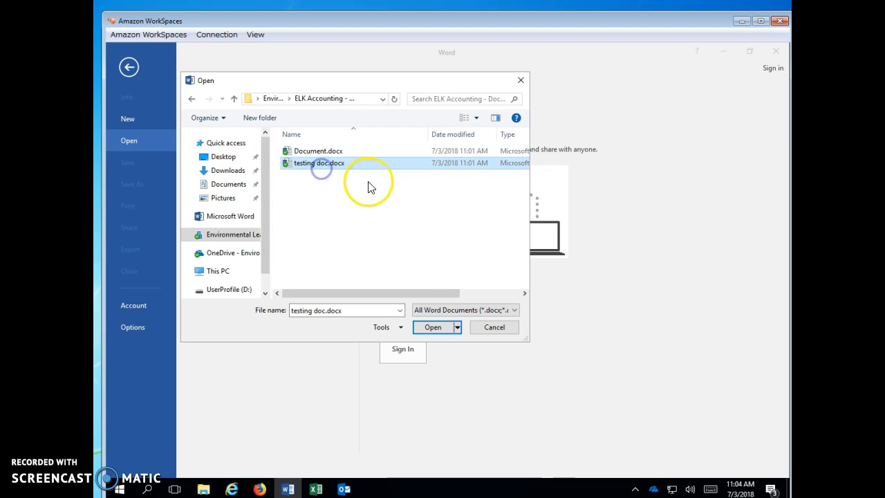
click(432, 328)
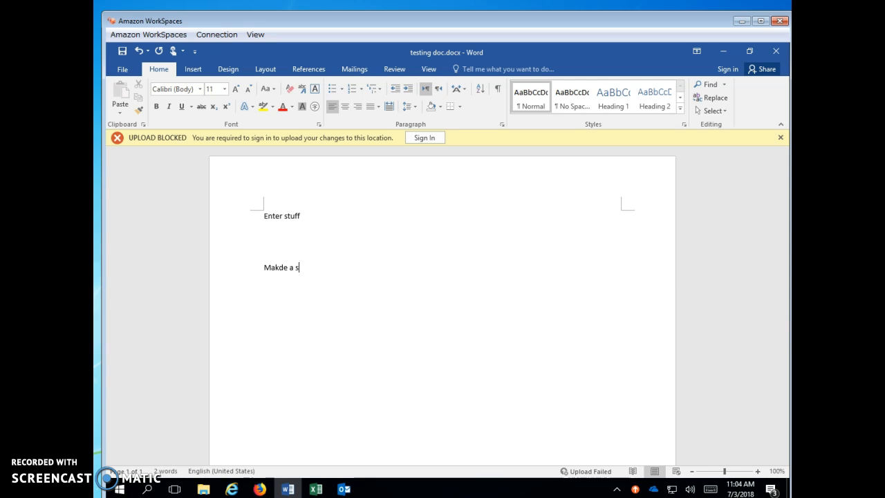
Add the line "Make a change" to testing doc.docx, sign in to allow uploading, and save and close the document.
click(423, 138)
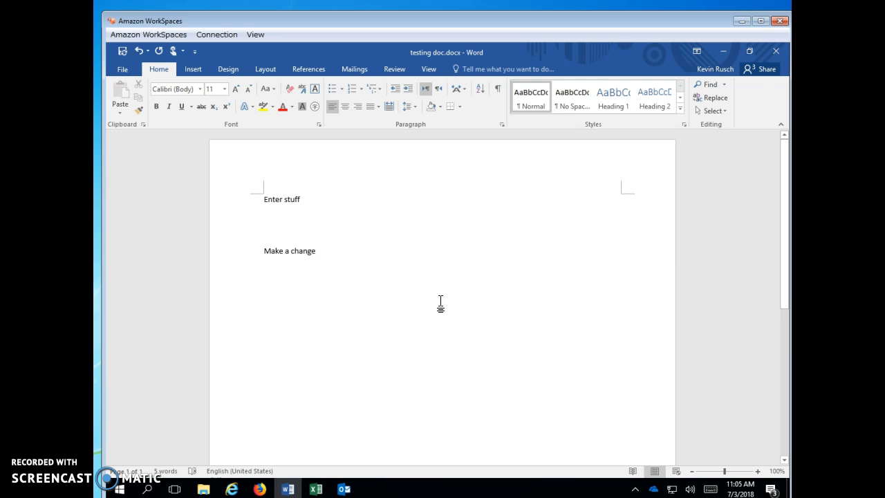
click(116, 67)
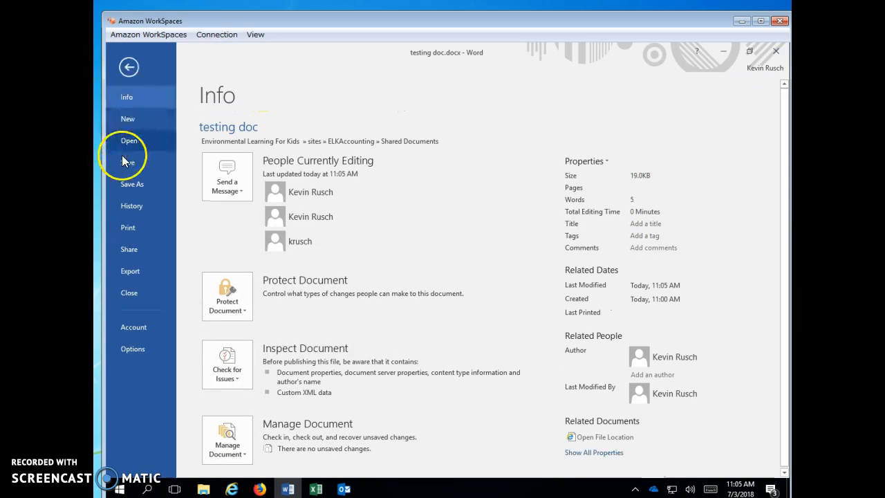
click(124, 163)
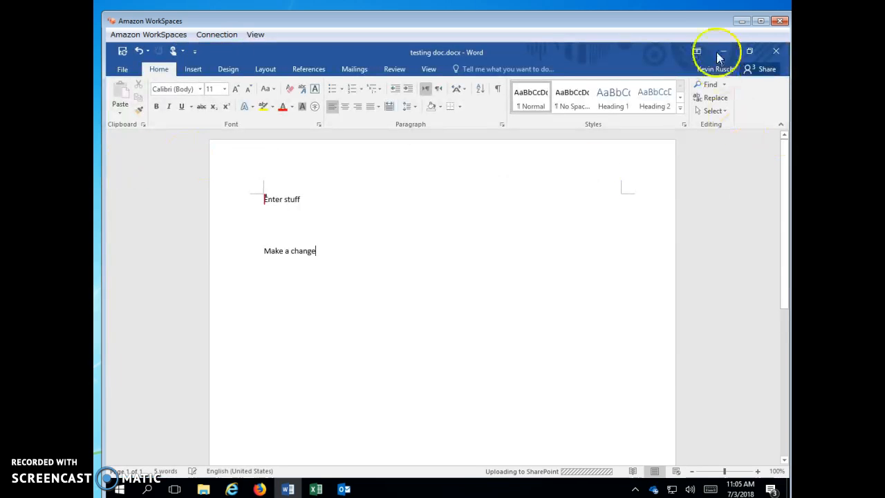
click(775, 53)
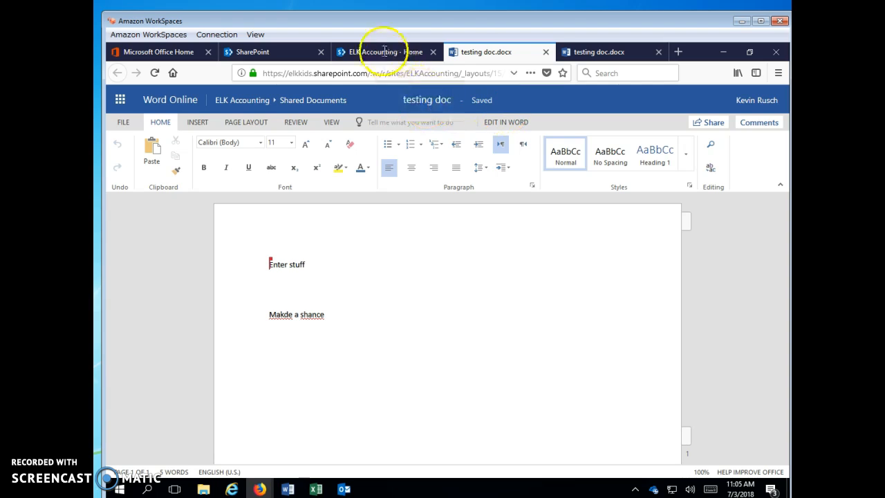
Show the version history of testing doc.docx in the full Documents library of the ELK Accounting site.
click(385, 50)
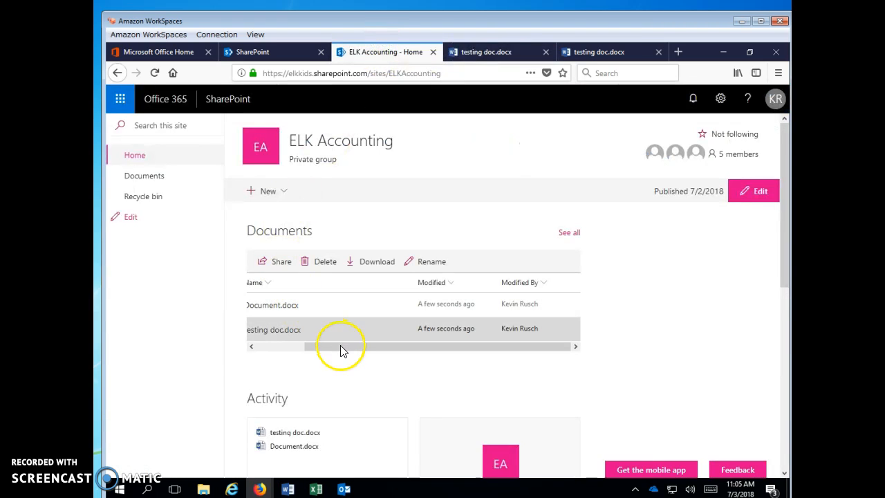
drag(341, 350, 255, 347)
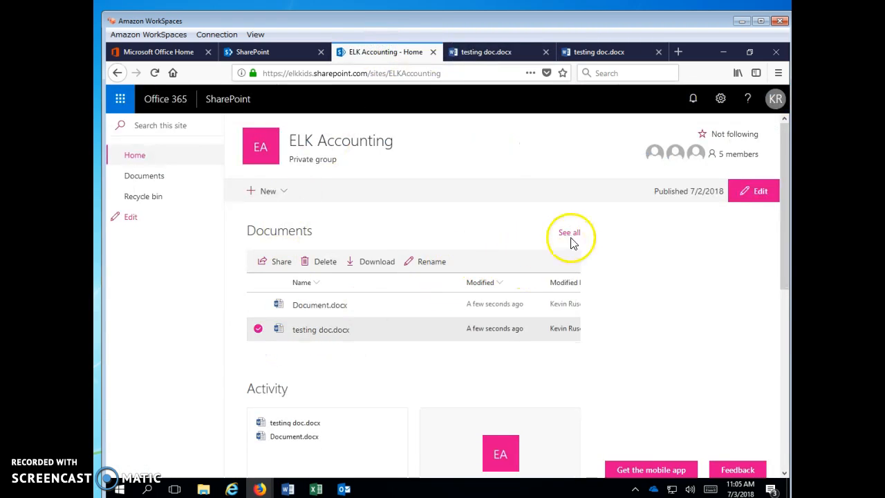
click(569, 234)
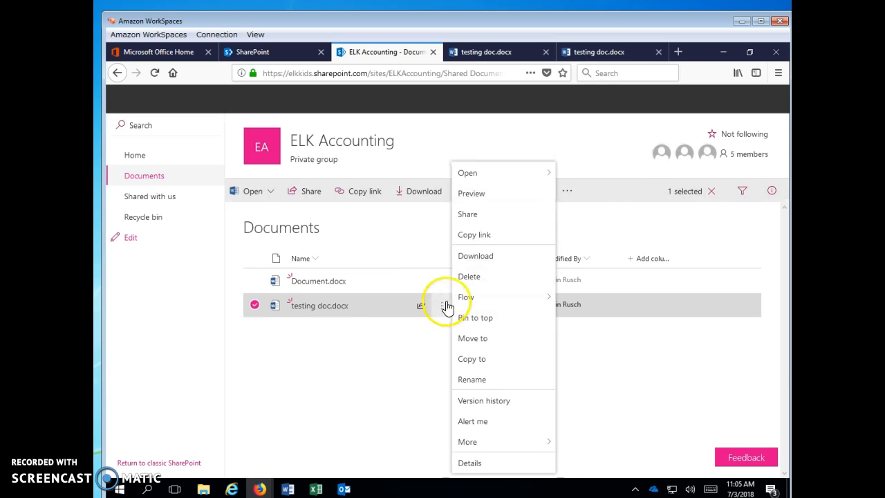
click(463, 398)
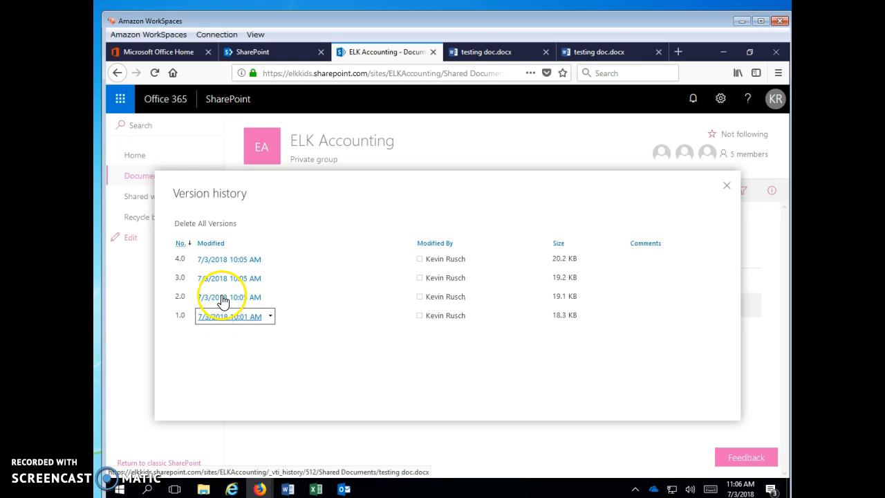
View versions 4.0 and 1.0 of testing doc.docx in Word to compare their contents, and close the version history.
click(218, 263)
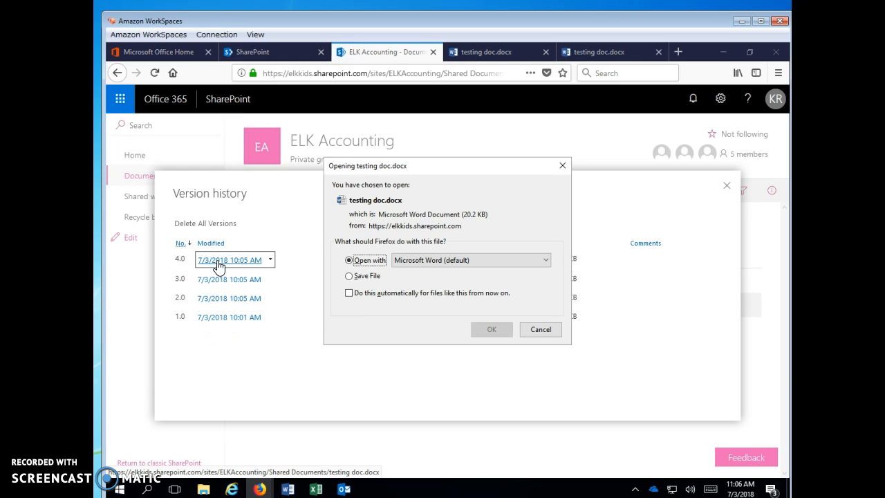
click(477, 327)
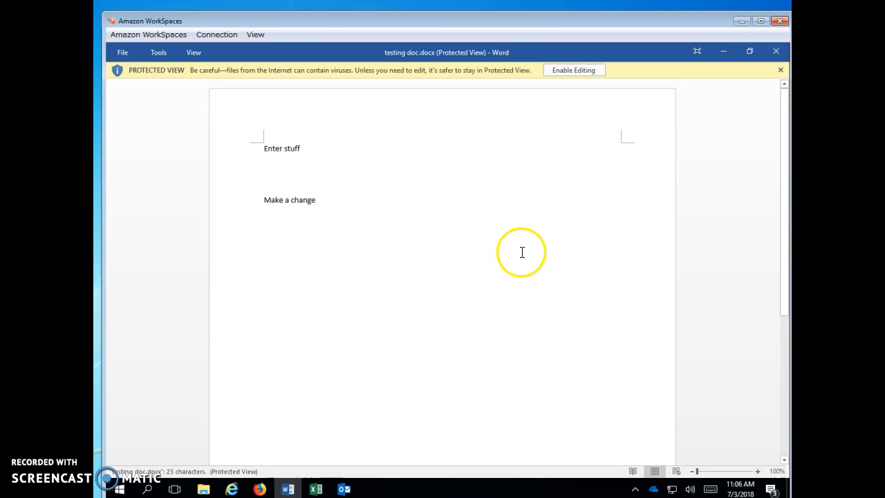
click(774, 56)
click(228, 316)
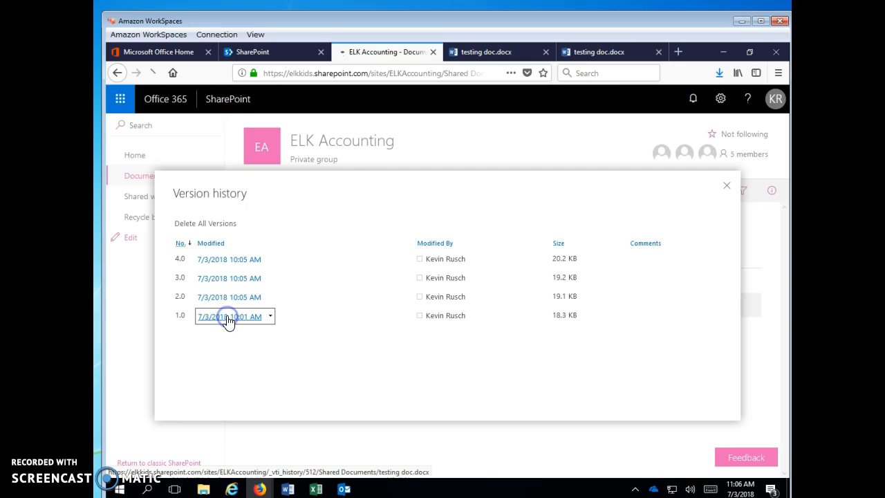
click(478, 330)
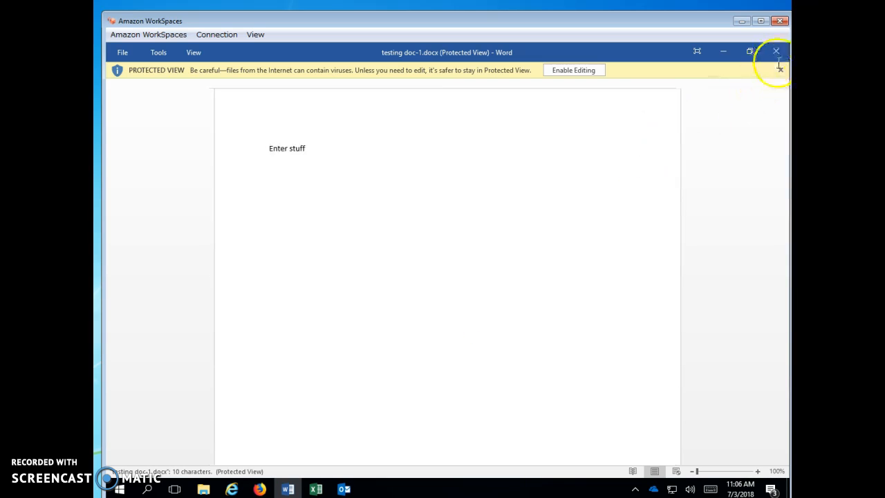
click(776, 54)
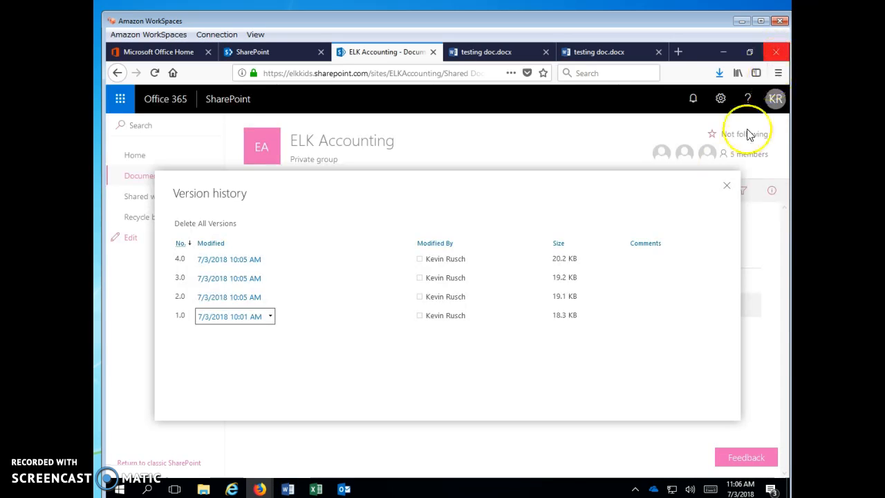
click(731, 187)
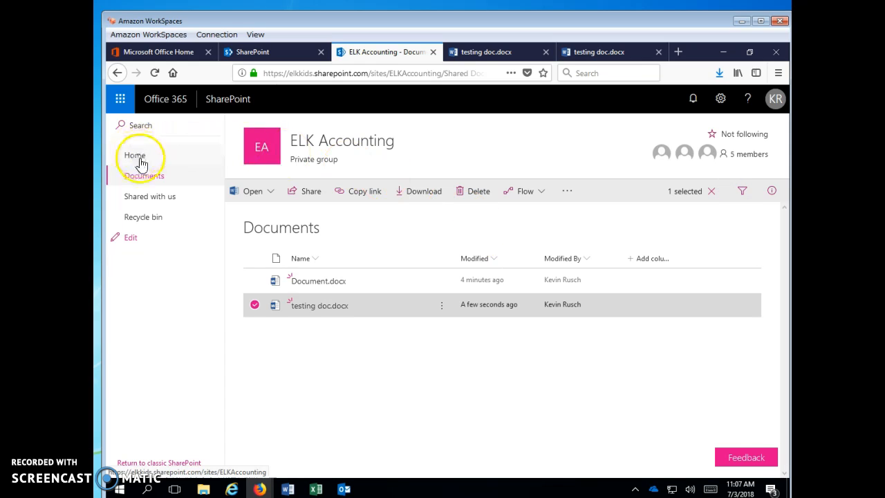
click(723, 105)
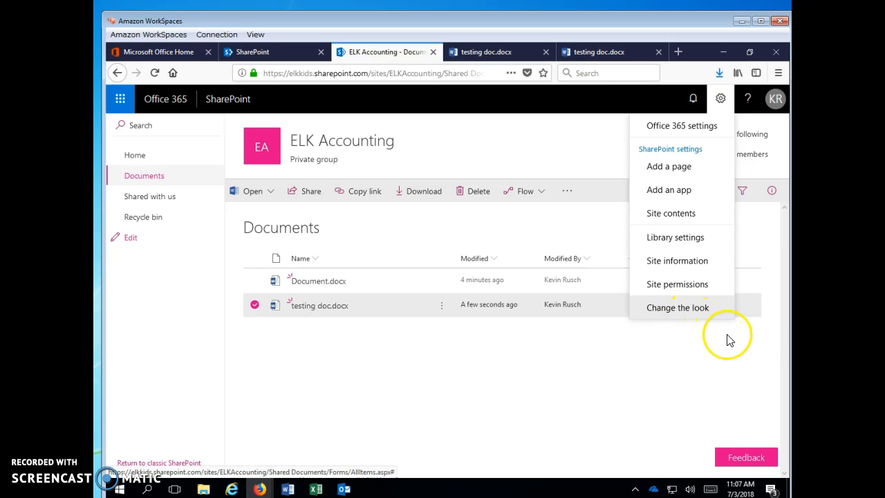
click(594, 369)
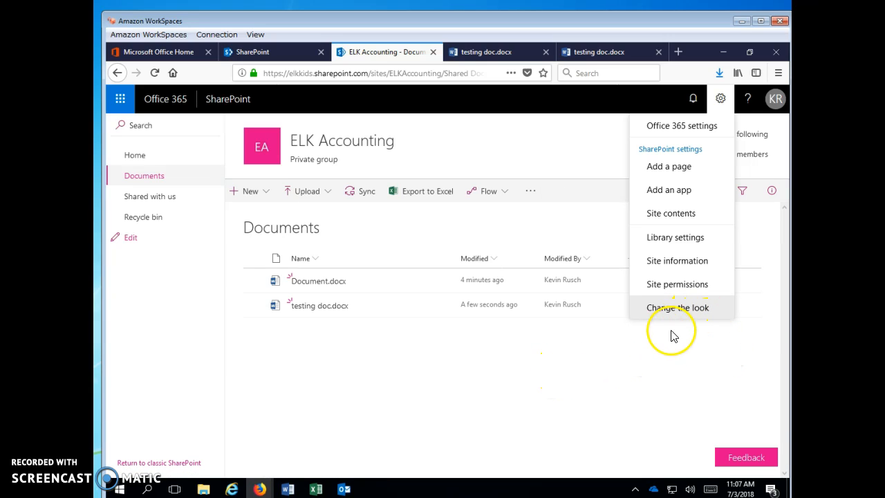
Reopen the ELK Accounting site by way of Office 365 home and SharePoint, and close both testing doc.docx browser tabs.
click(164, 107)
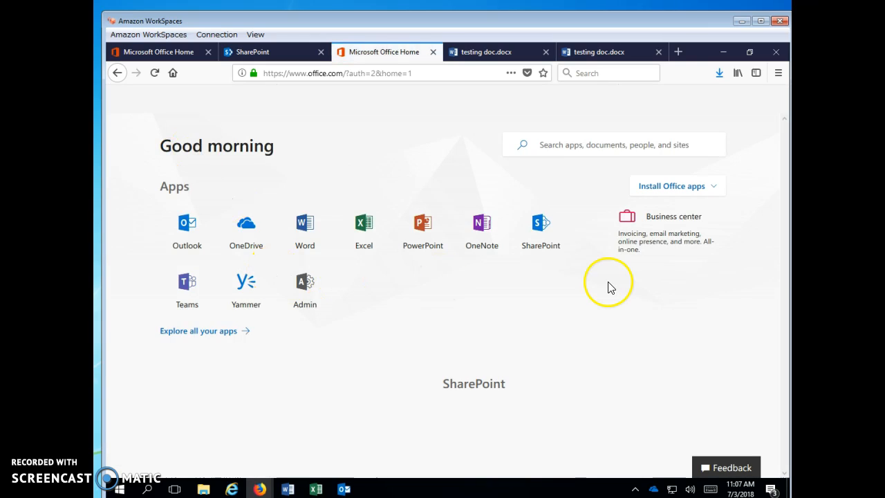
click(546, 231)
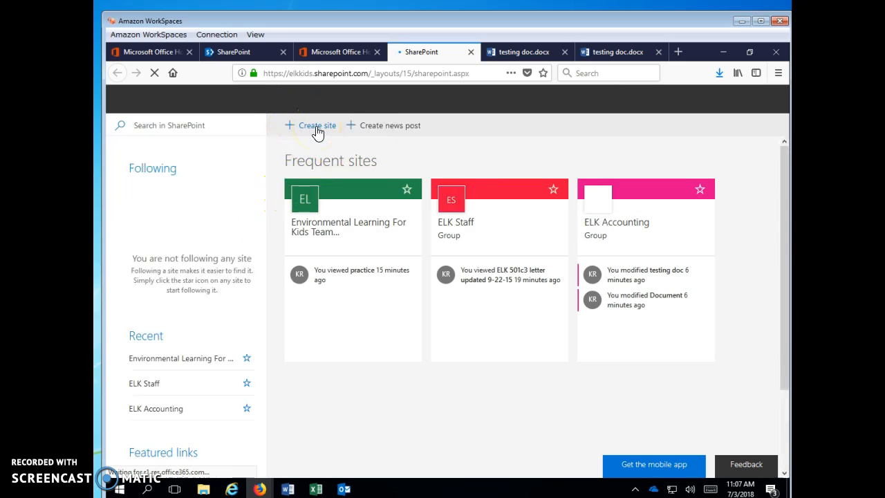
click(609, 236)
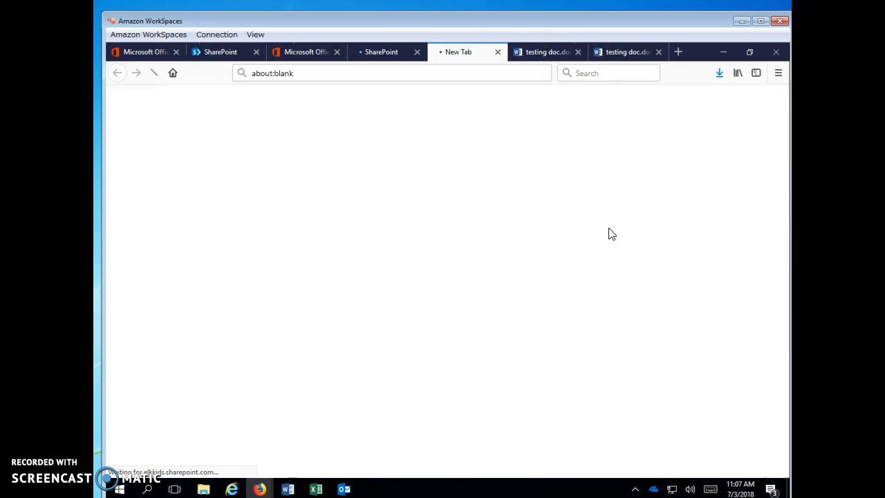
click(580, 52)
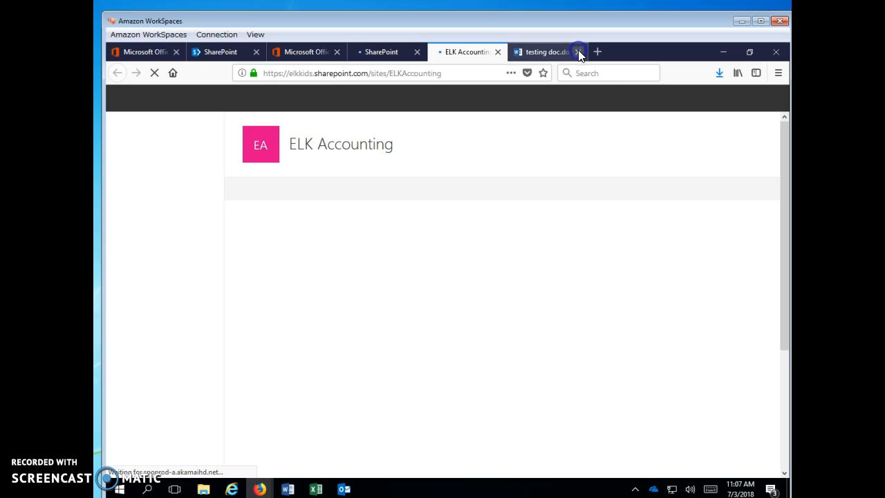
click(660, 52)
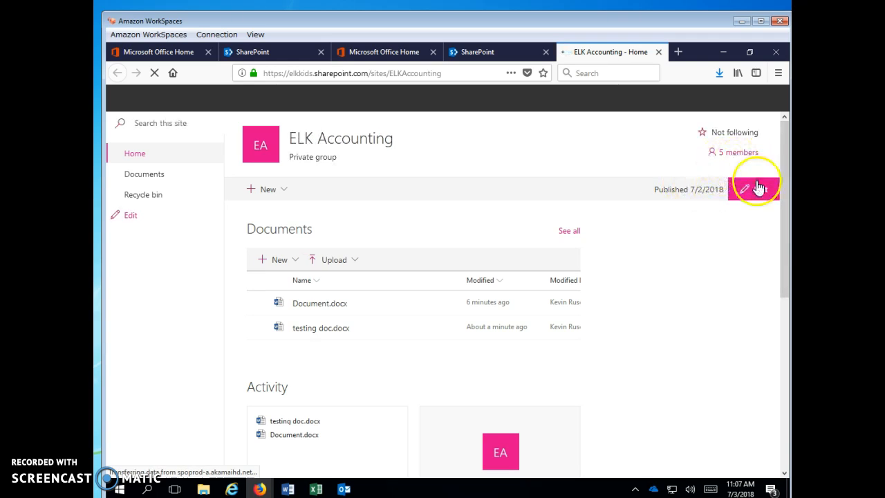
Put the ELK Accounting home page into edit mode and examine its Documents and Activity sections.
click(757, 189)
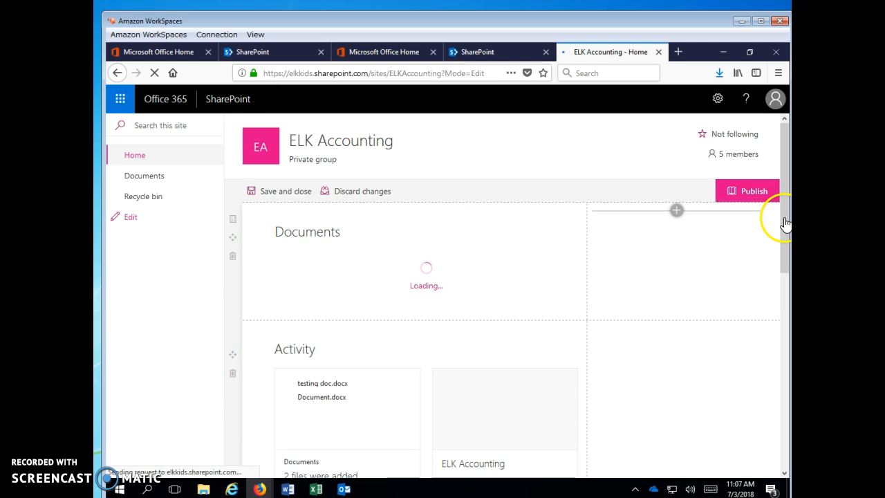
drag(784, 219, 784, 355)
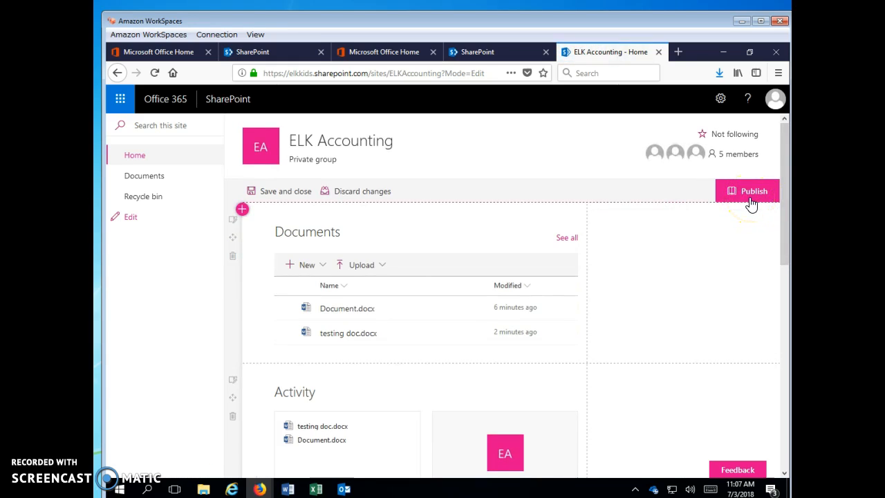
click(438, 320)
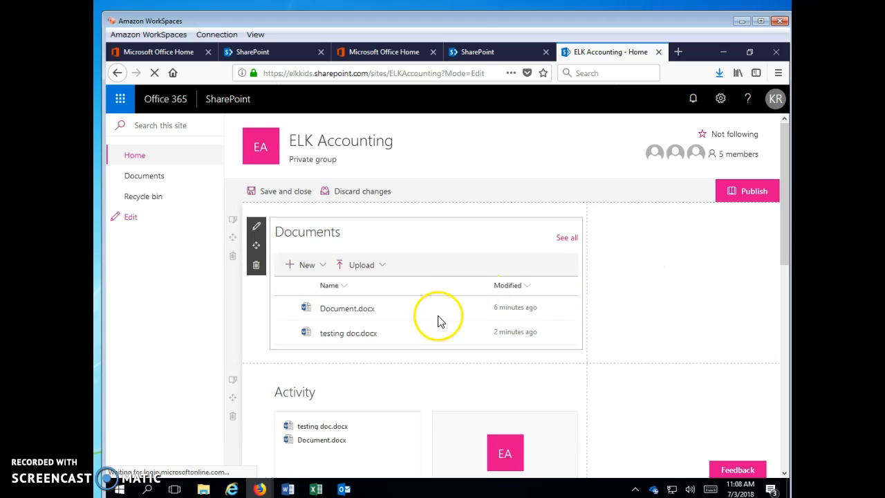
click(600, 308)
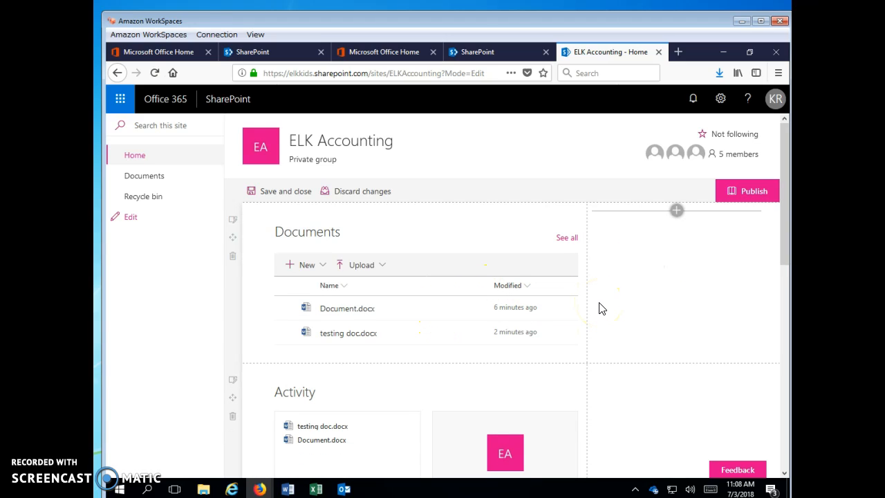